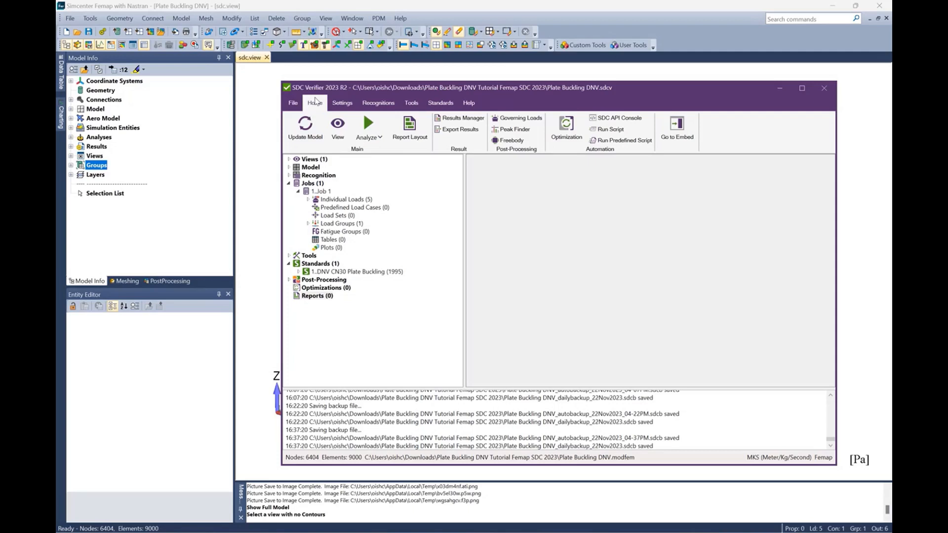
# Step: Switch to Femap to view the full hull section model from an angle, and return to SDC Verifier
pyautogui.click(264, 193)
pyautogui.moveTo(663, 265); pyautogui.dragTo(627, 271, button='middle')
pyautogui.scroll(1, 658, 262)
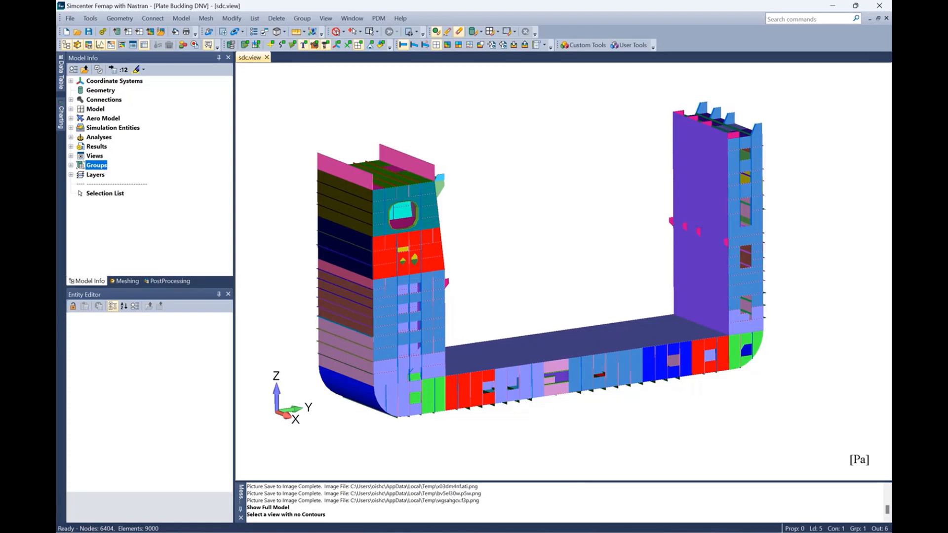
pyautogui.click(707, 532)
pyautogui.click(706, 466)
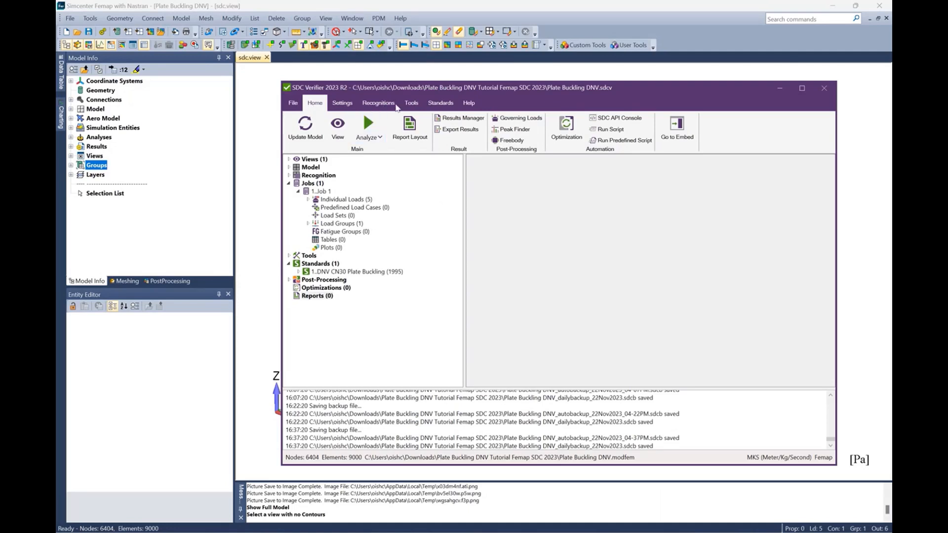
# Step: Open the Panel Finder and select sections X 1 (X = 70), X 3 (X = 73.36) and X 5 (X = 76.72)
pyautogui.click(383, 105)
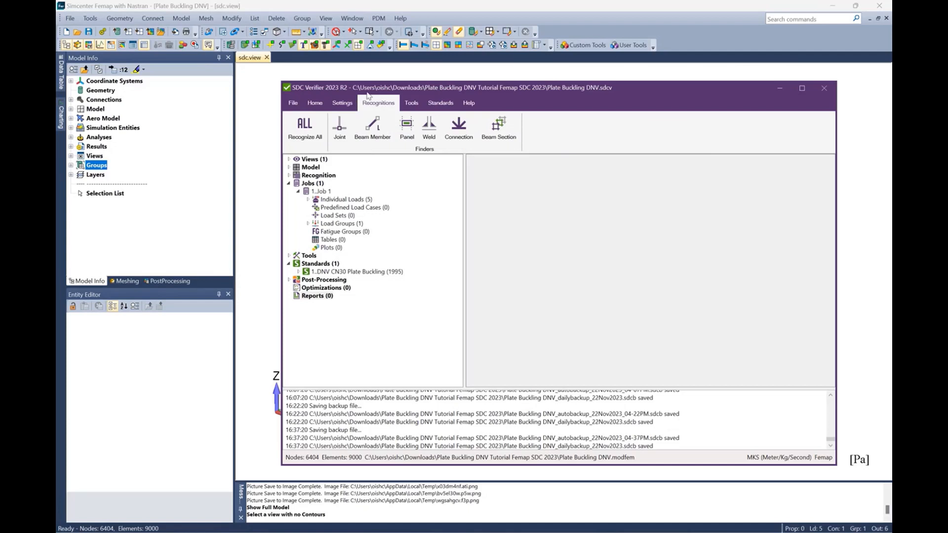
pyautogui.click(407, 125)
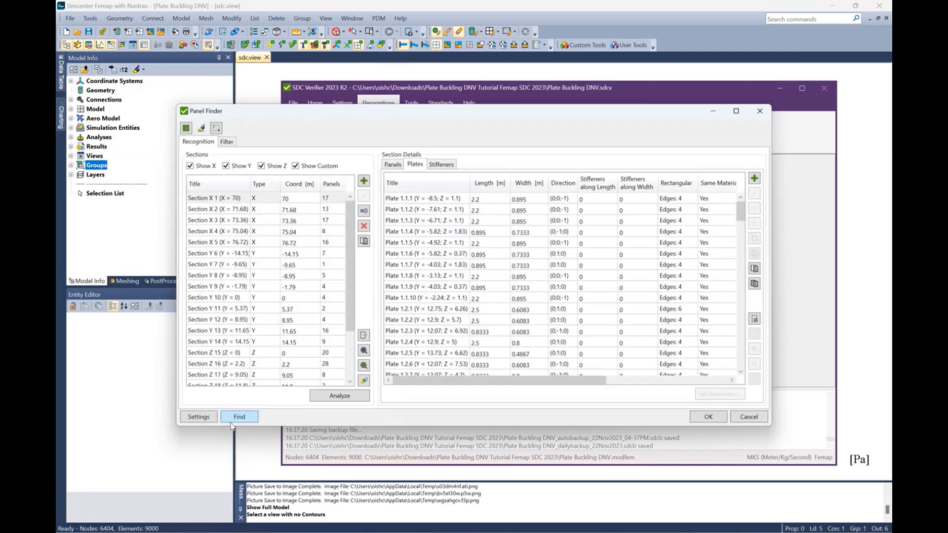
pyautogui.click(212, 198)
pyautogui.keyDown('shift'); pyautogui.click(215, 220); pyautogui.keyUp('shift')
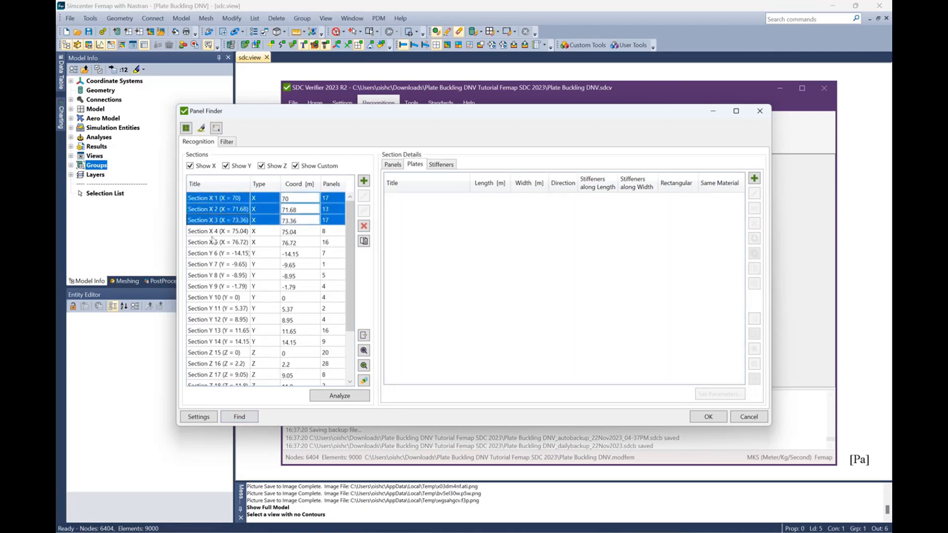
pyautogui.click(209, 200)
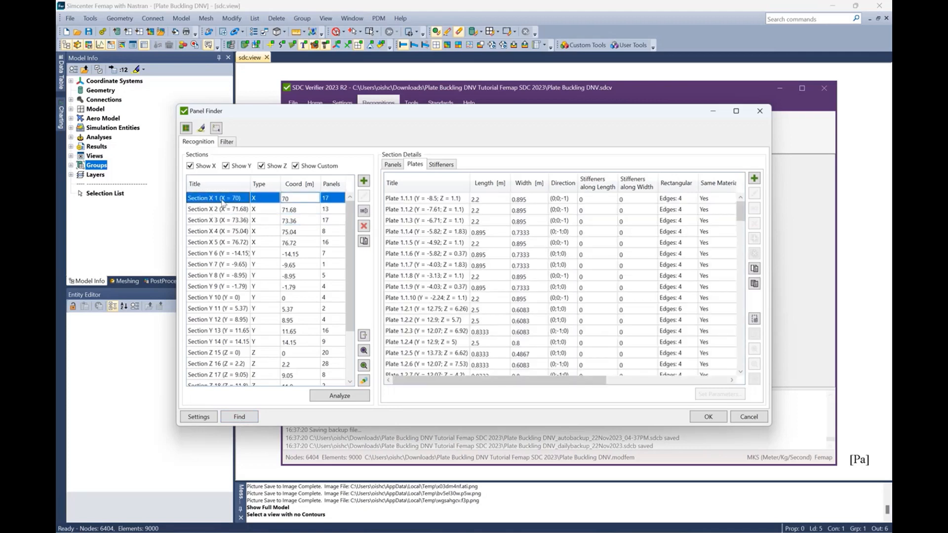
pyautogui.keyDown('ctrl'); pyautogui.click(215, 220); pyautogui.keyUp('ctrl')
pyautogui.keyDown('ctrl'); pyautogui.click(215, 242); pyautogui.keyUp('ctrl')
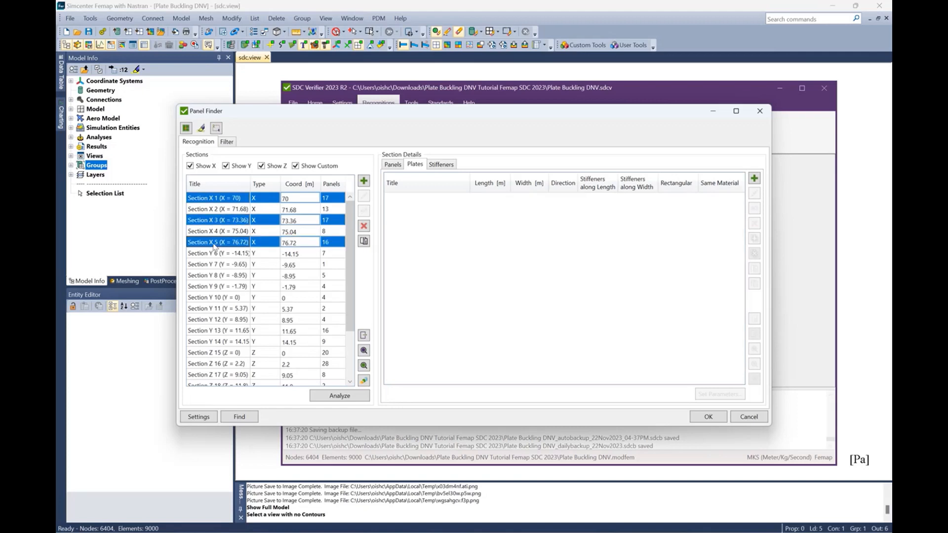
# Step: Preview the three selected X sections on the Femap model from several angles, and return to the Panel Finder
pyautogui.click(364, 351)
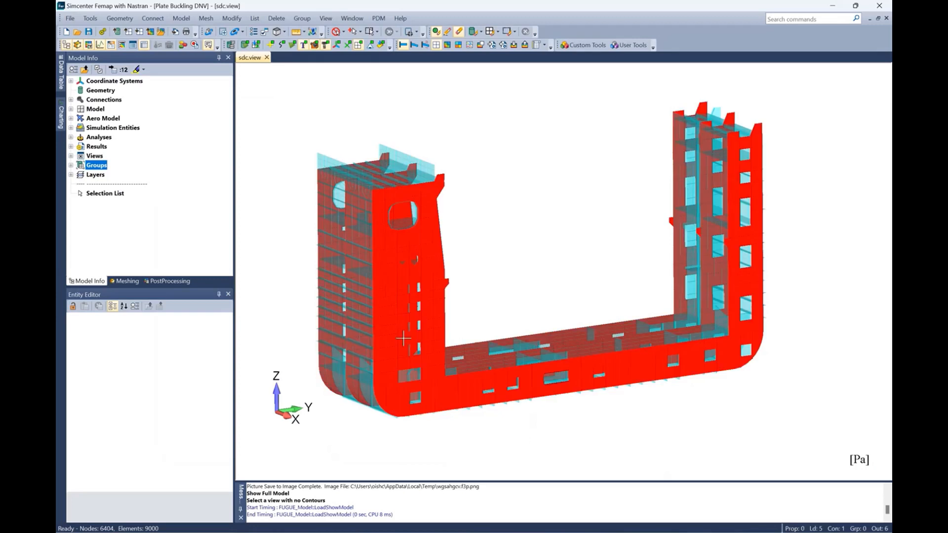
pyautogui.moveTo(403, 338); pyautogui.dragTo(798, 364, button='middle')
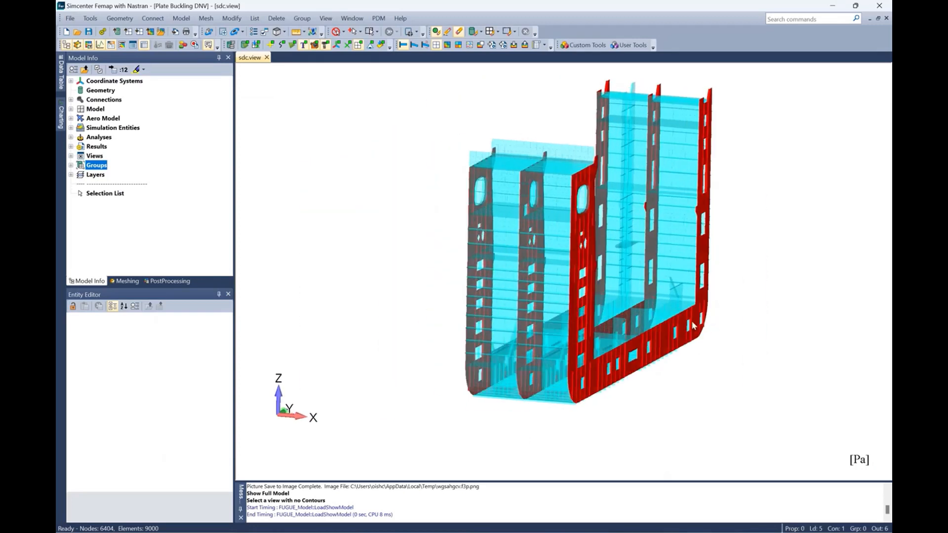
pyautogui.moveTo(693, 326); pyautogui.dragTo(532, 248, button='middle')
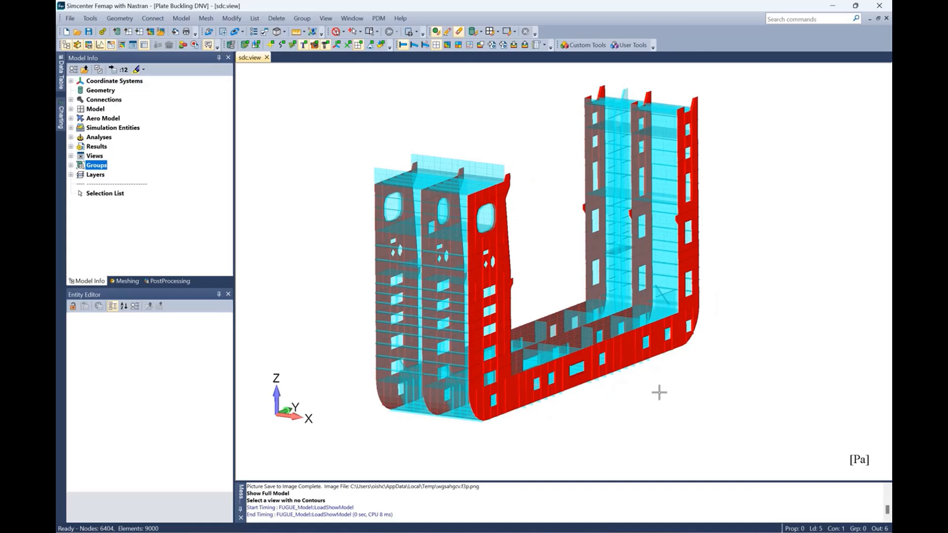
pyautogui.moveTo(660, 392); pyautogui.dragTo(624, 364, button='middle')
pyautogui.click(707, 532)
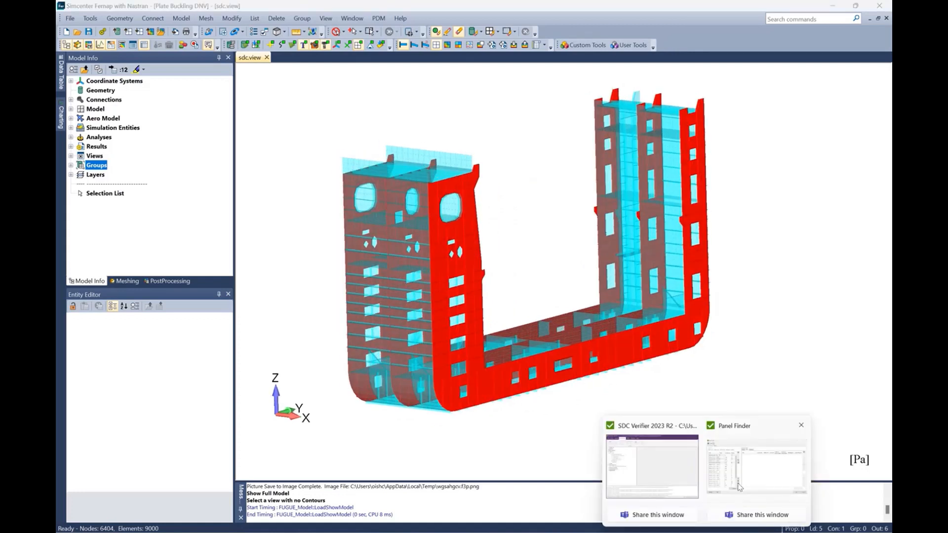
pyautogui.click(740, 487)
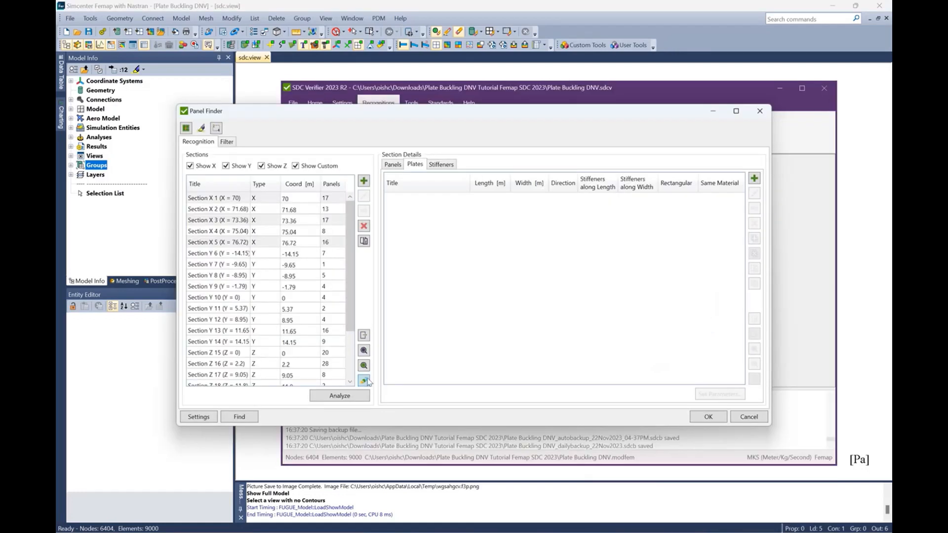
# Step: Export each selected section as a separate component and close the Panel Finder, accepting its contents
pyautogui.click(365, 336)
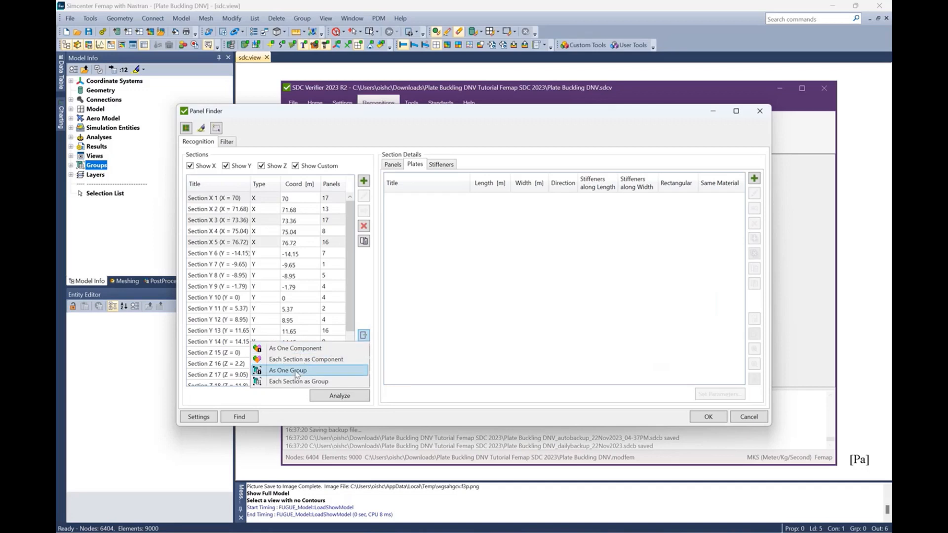
pyautogui.click(325, 363)
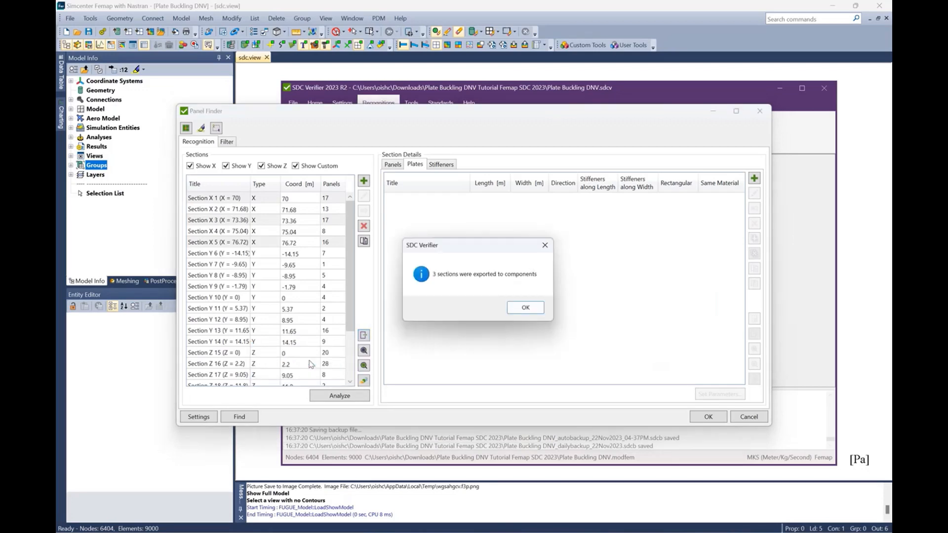
pyautogui.click(523, 307)
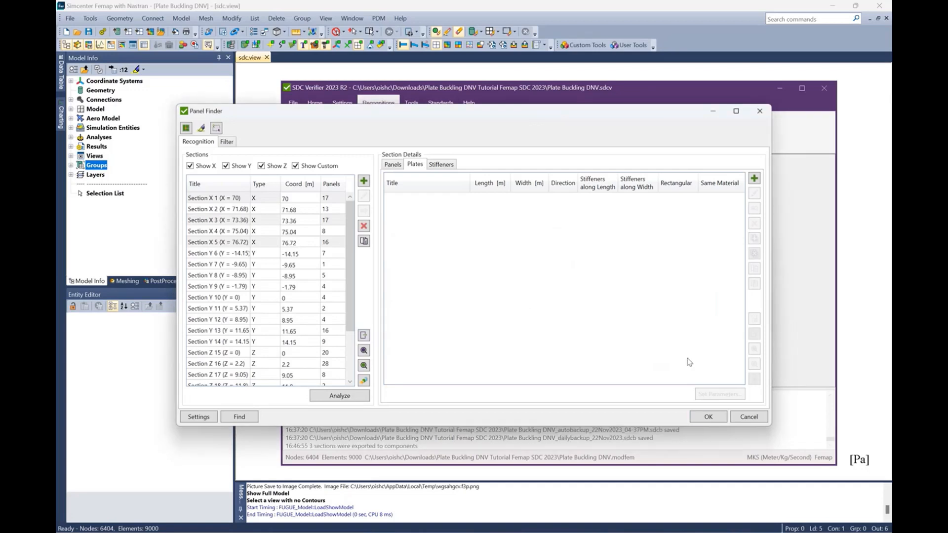
pyautogui.click(713, 419)
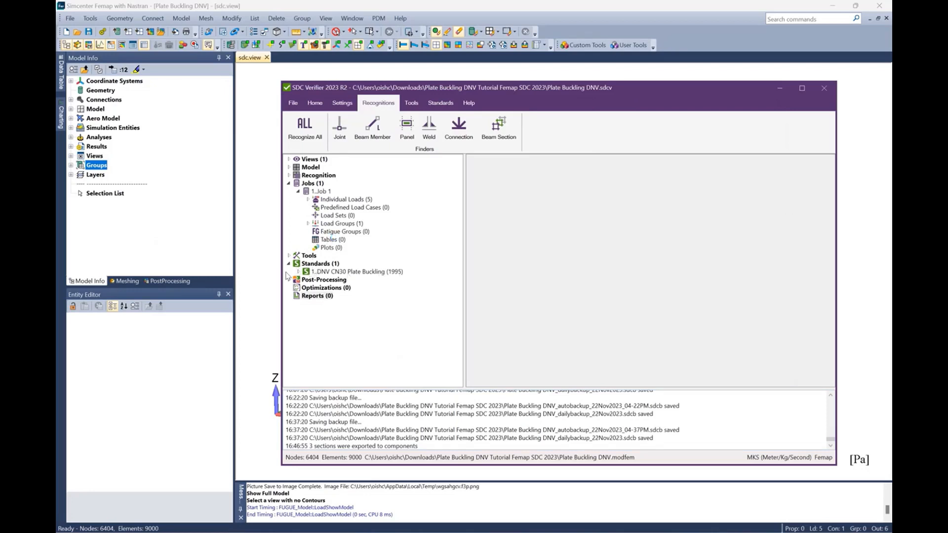
# Step: Add a new empty Designer report to the project
pyautogui.click(317, 296)
pyautogui.rightClick(319, 300)
pyautogui.moveTo(299, 304)
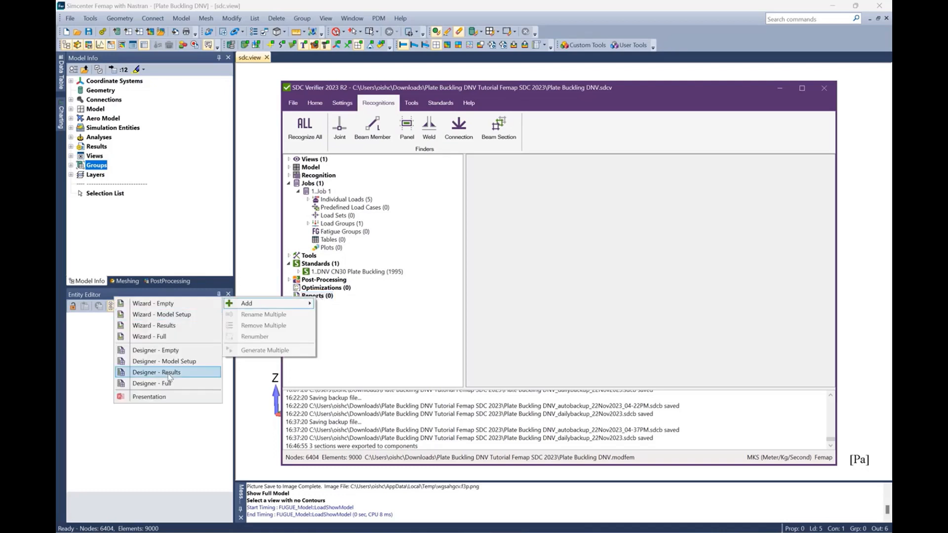
pyautogui.click(191, 351)
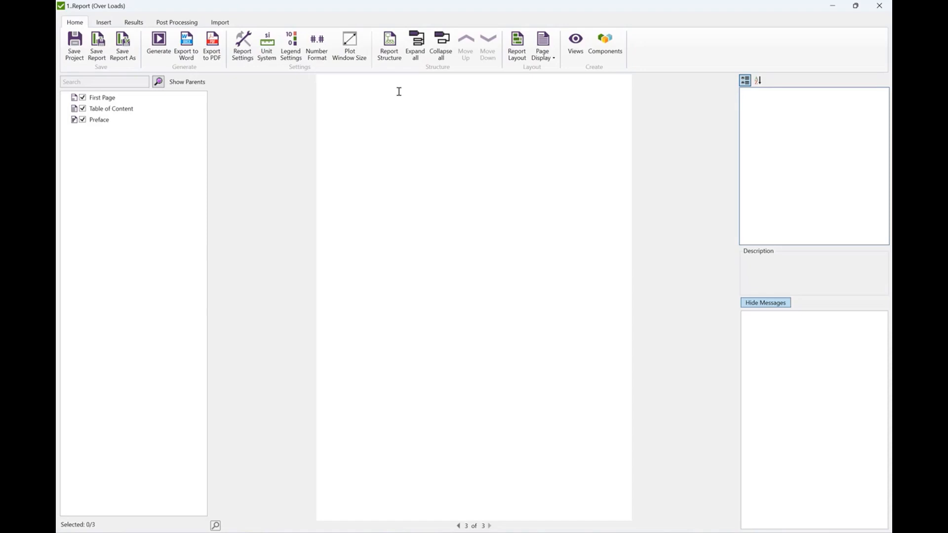
# Step: Examine the Front view's display settings and its advanced legend and background options without changing them
pyautogui.click(133, 23)
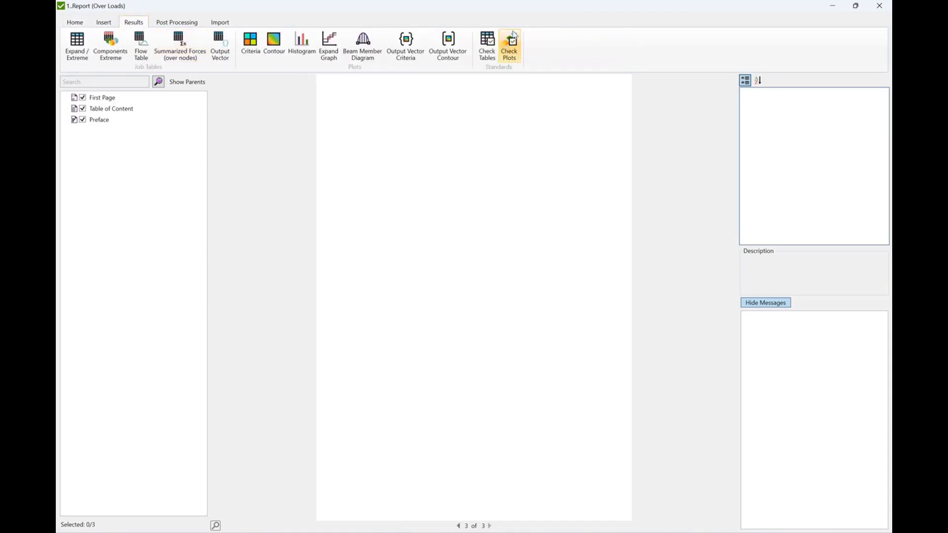
pyautogui.click(74, 22)
pyautogui.click(576, 43)
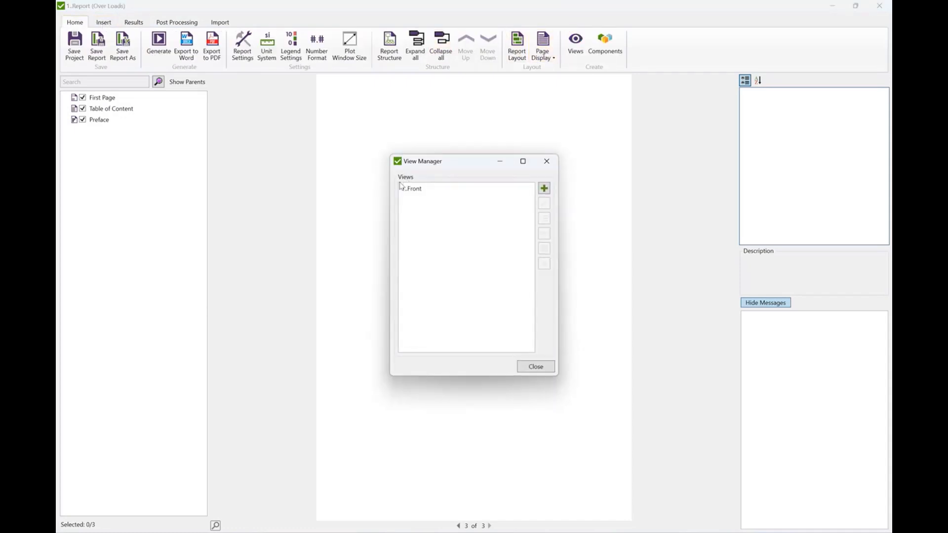
pyautogui.click(435, 190)
pyautogui.click(544, 204)
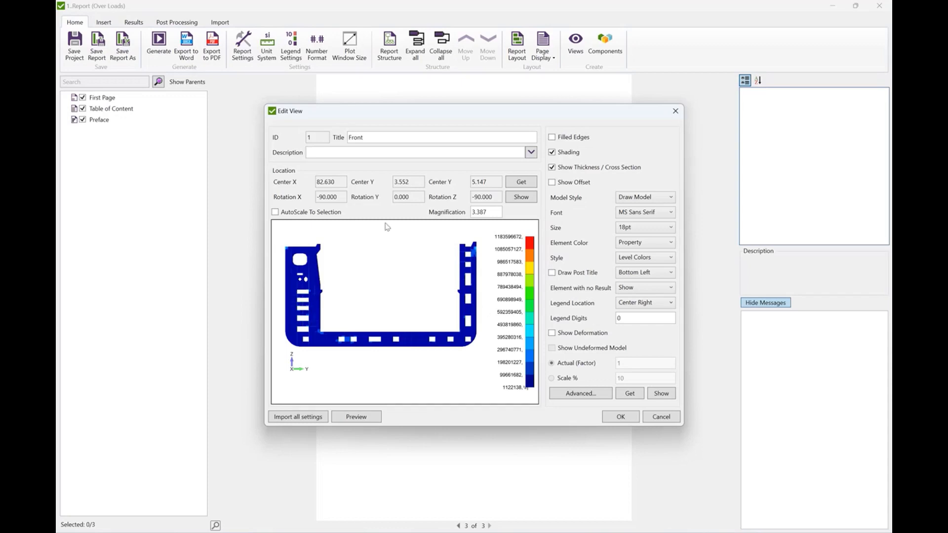
pyautogui.click(577, 393)
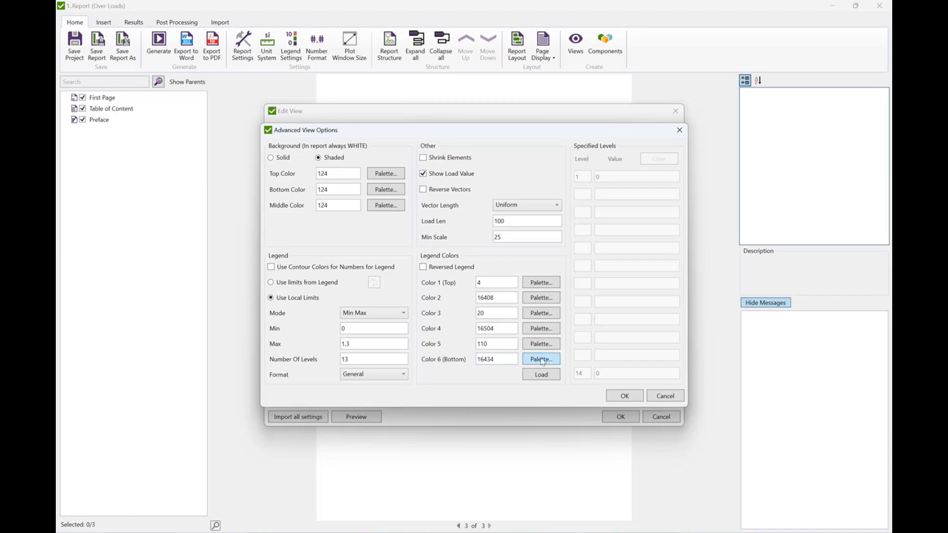
pyautogui.click(665, 396)
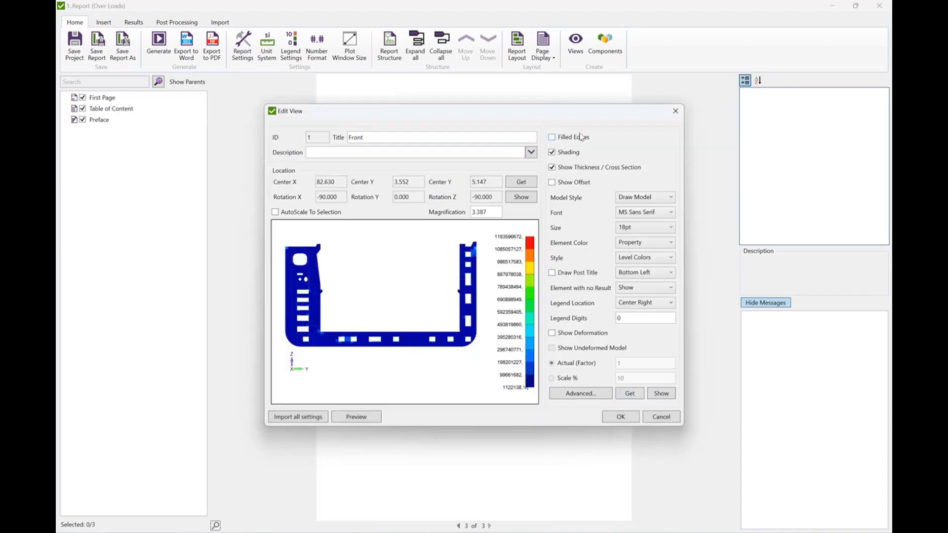
pyautogui.click(662, 418)
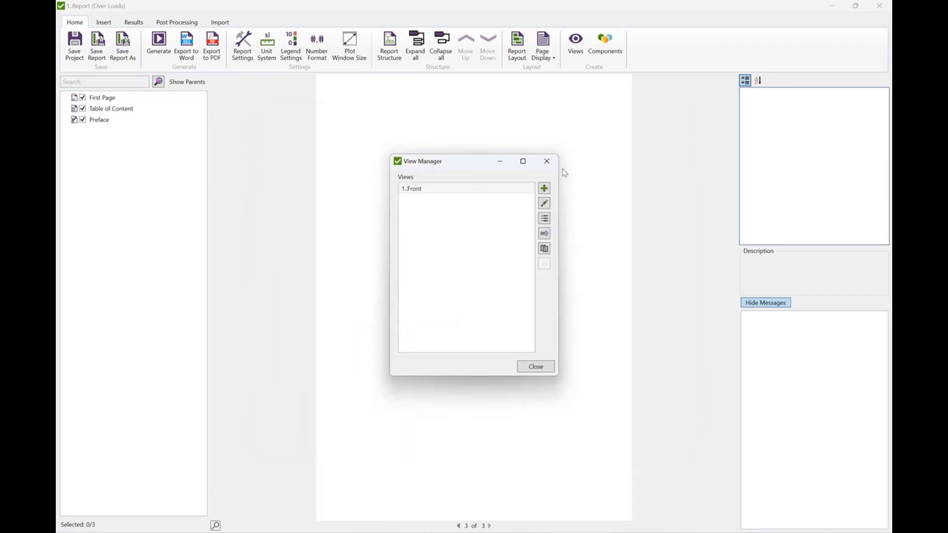
pyautogui.click(544, 163)
# Step: Start a new check plot for the DNV95 (Element Avg) check of the DNV CN30 Plate Buckling (1995) standard
pyautogui.click(129, 23)
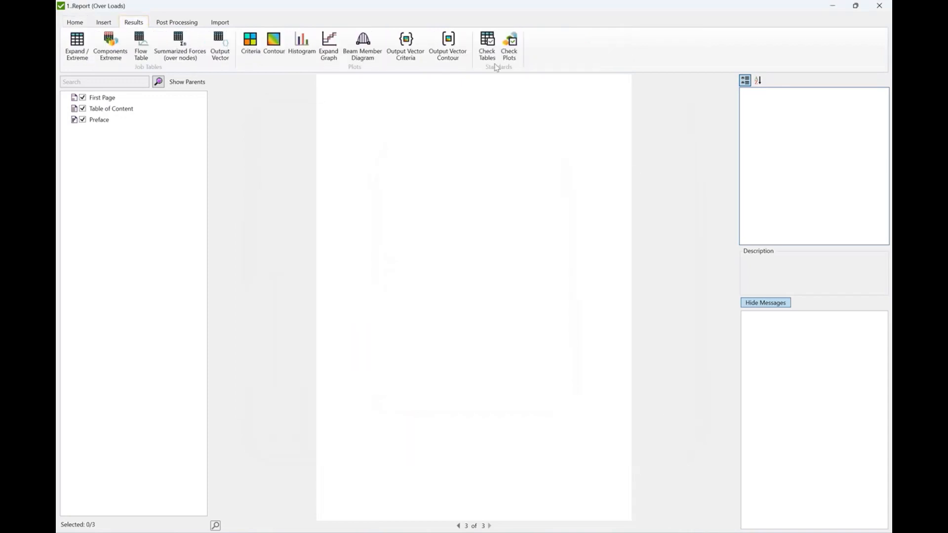
pyautogui.click(514, 47)
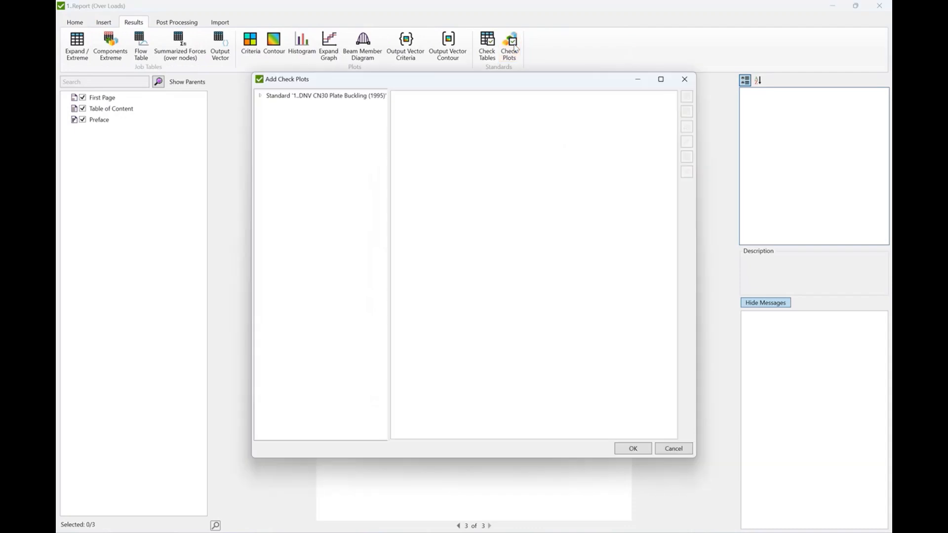
pyautogui.click(290, 96)
pyautogui.click(261, 97)
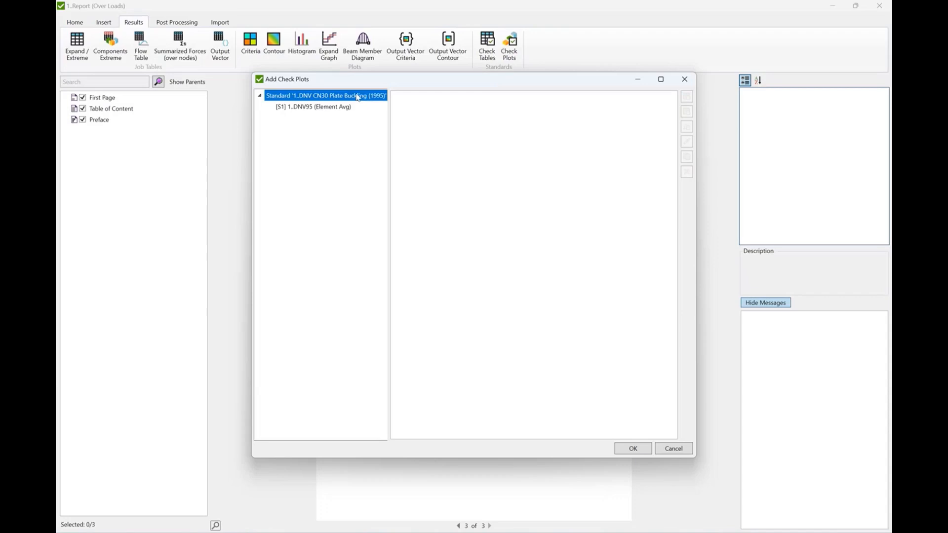
pyautogui.click(336, 106)
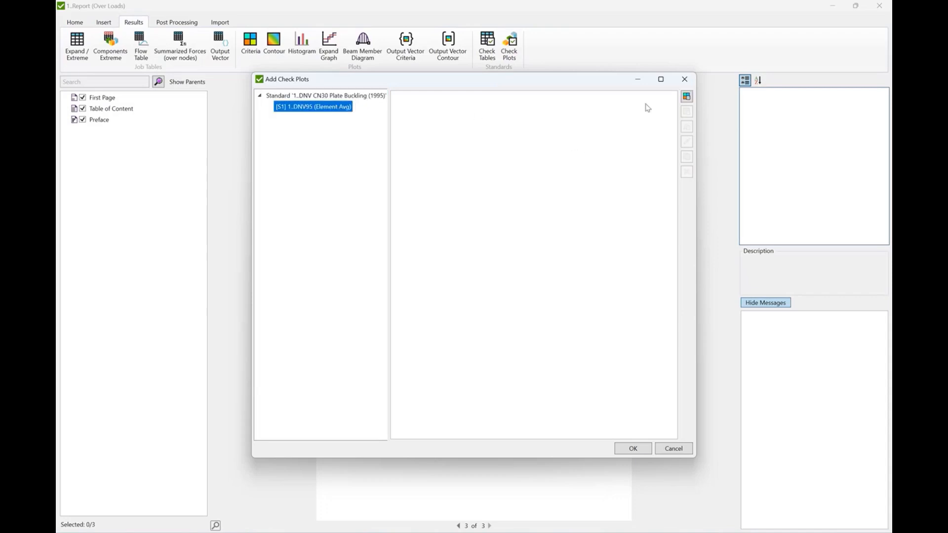
pyautogui.click(687, 97)
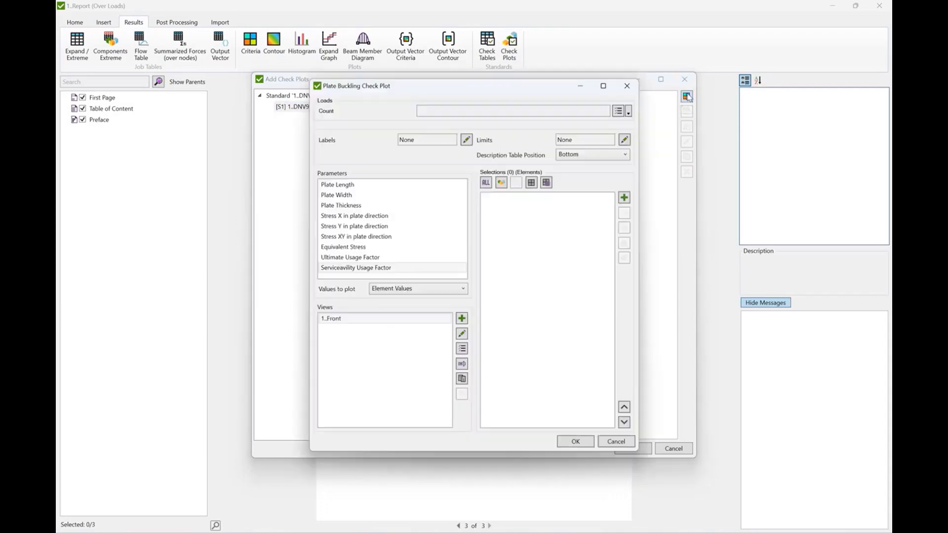
# Step: Assign LG1..Load Group 1 as the load for the plate buckling check plot
pyautogui.click(628, 113)
pyautogui.click(623, 111)
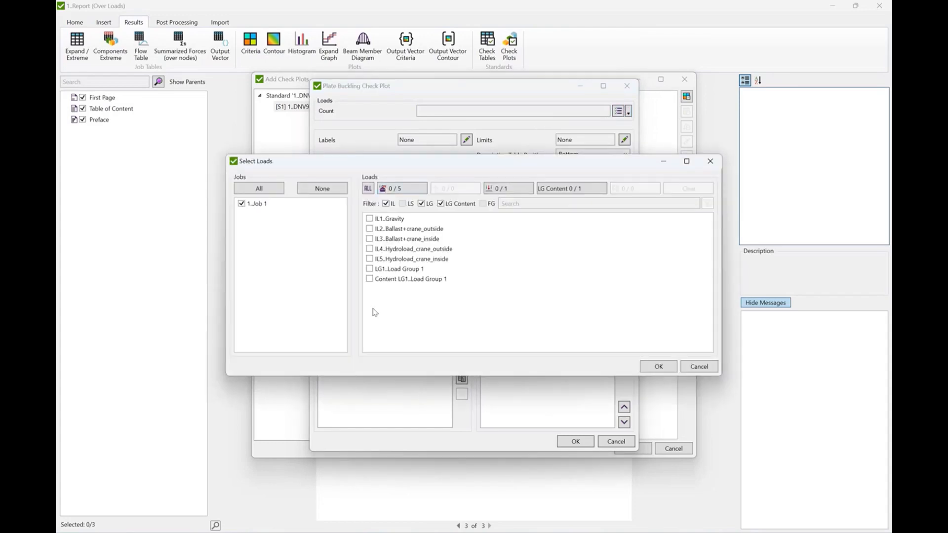
pyautogui.click(369, 269)
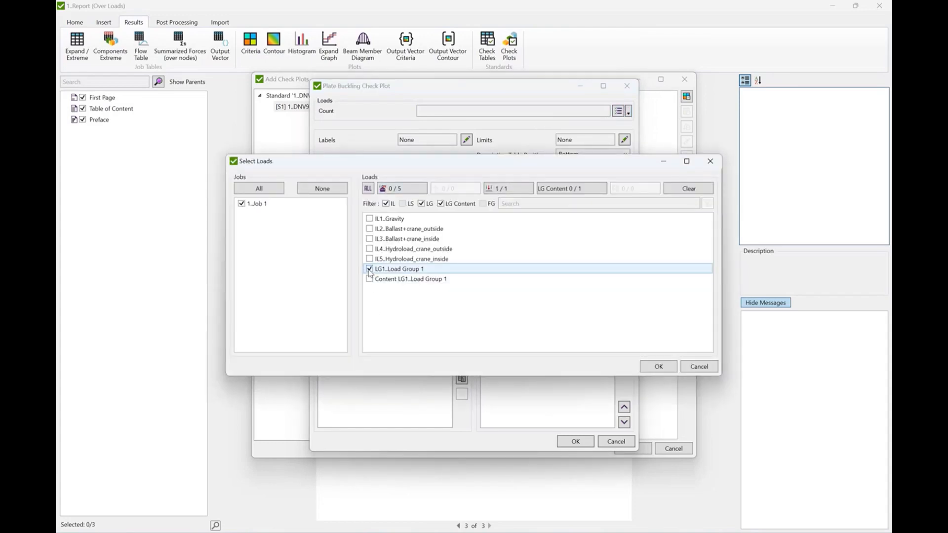
pyautogui.click(661, 370)
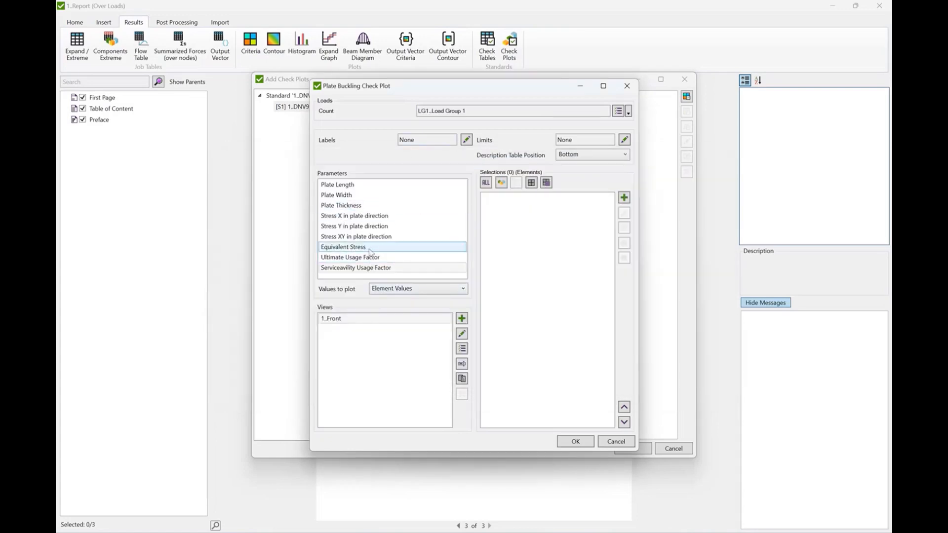
# Step: Add Serviceavility Usage Factor plots in the Front view for components 1..Section X 1, 2..Section X 3 and 3..Section X 5 to the report
pyautogui.click(373, 269)
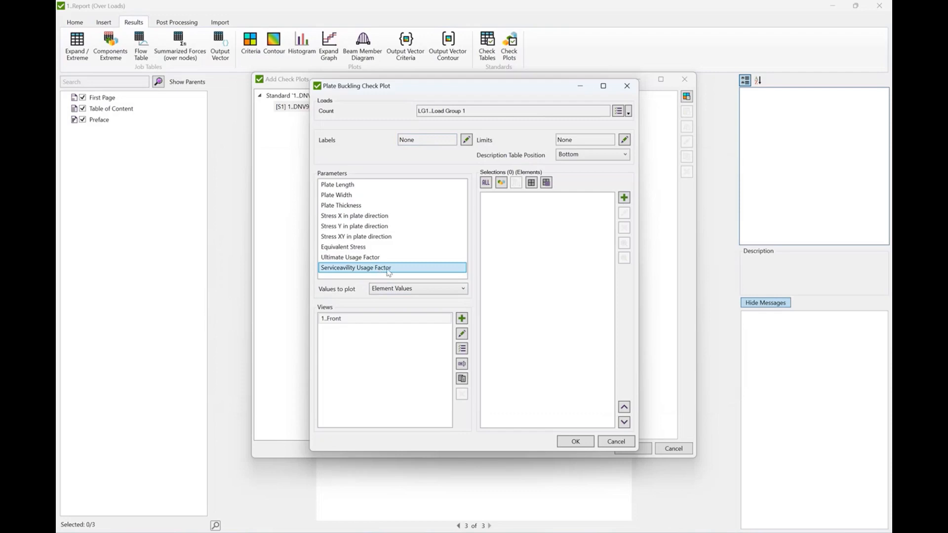
pyautogui.click(345, 319)
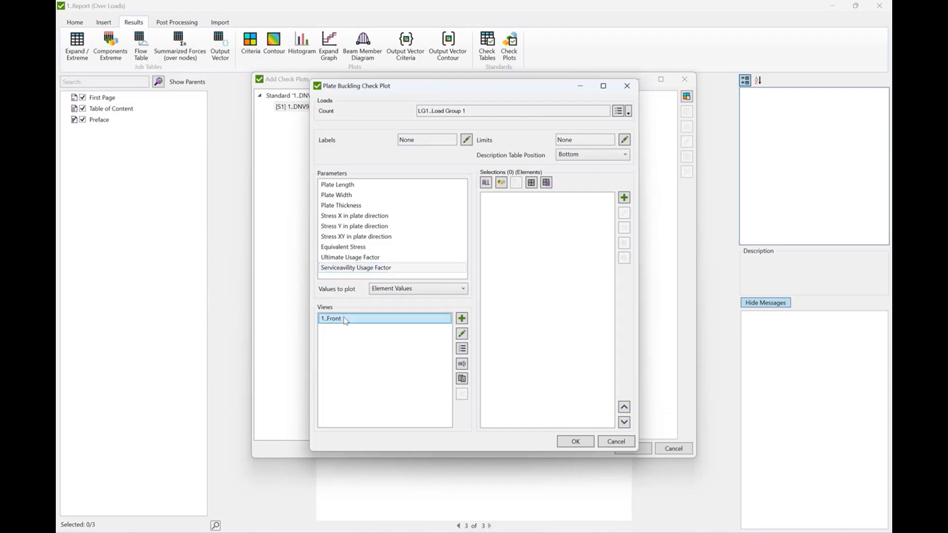
pyautogui.click(502, 184)
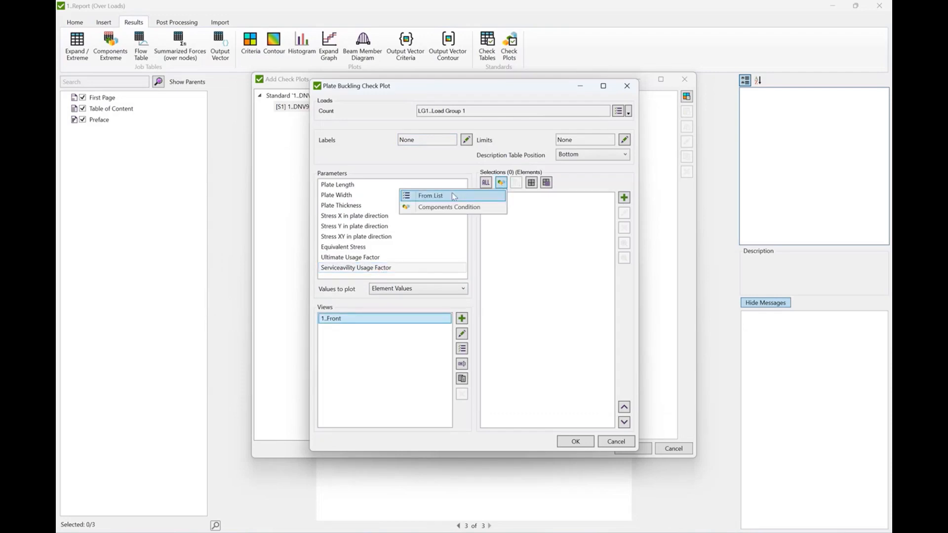
pyautogui.click(438, 197)
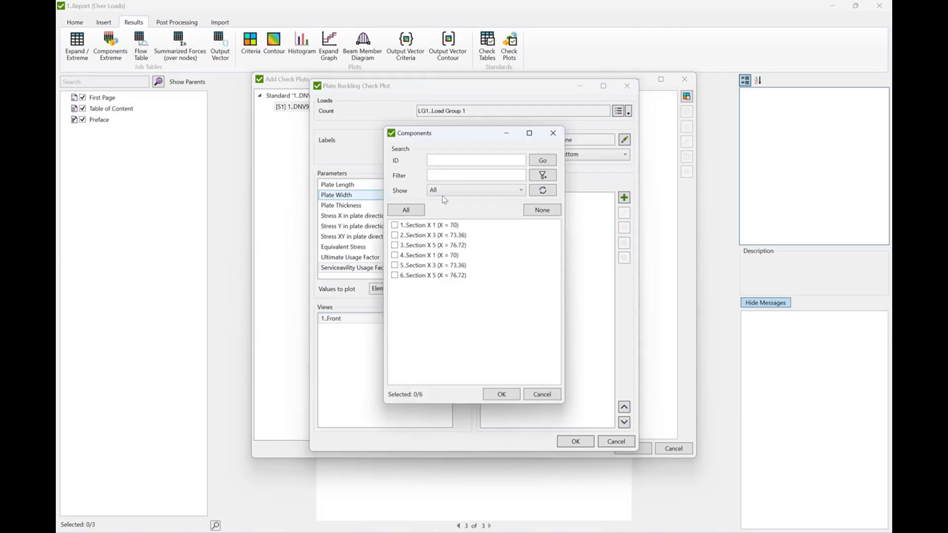
pyautogui.click(394, 236)
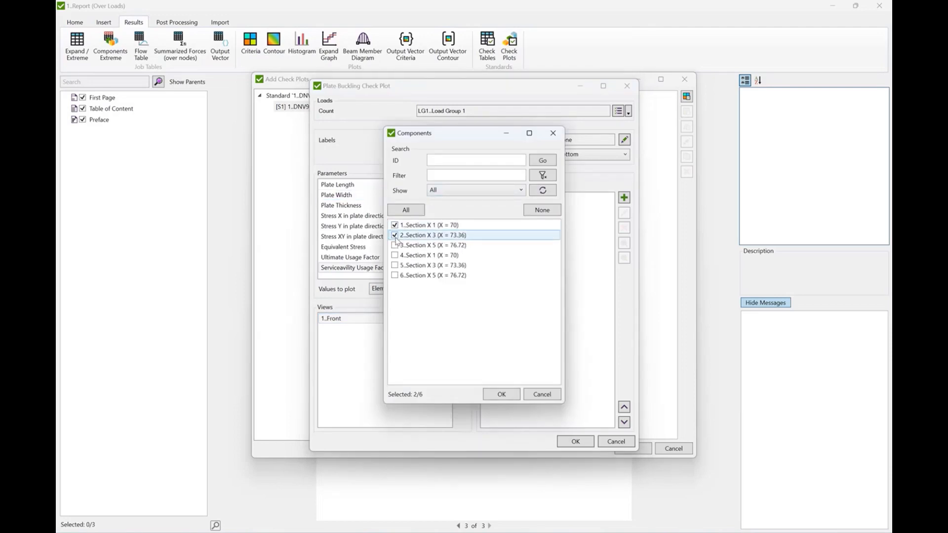
pyautogui.click(395, 245)
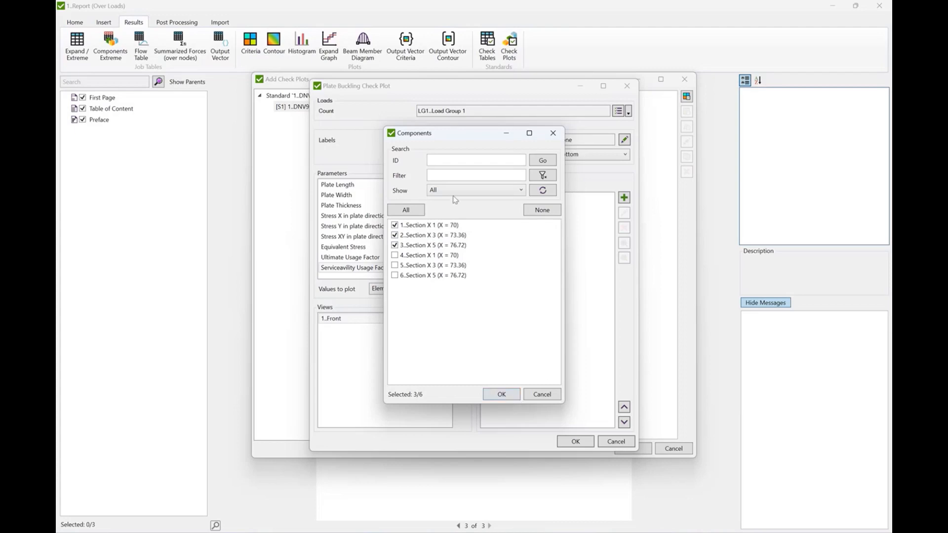
pyautogui.click(501, 396)
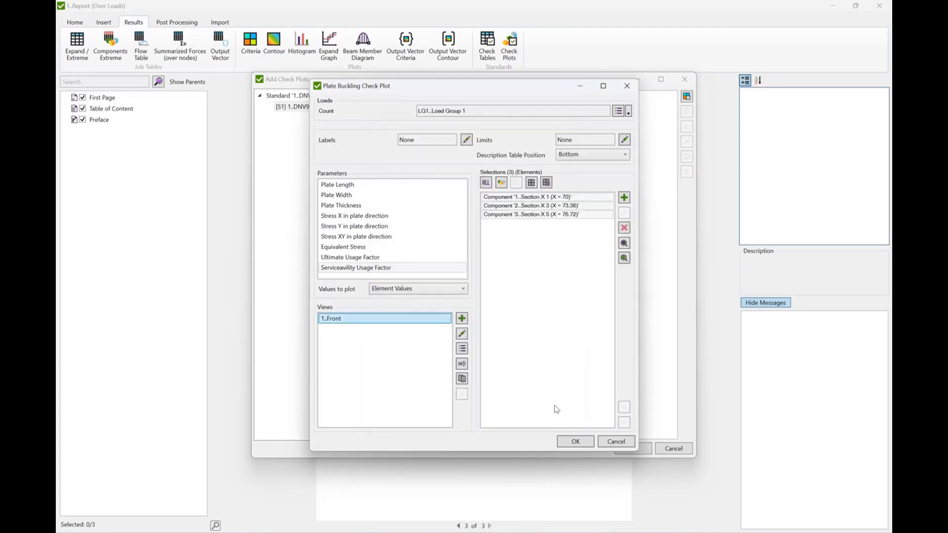
pyautogui.click(573, 442)
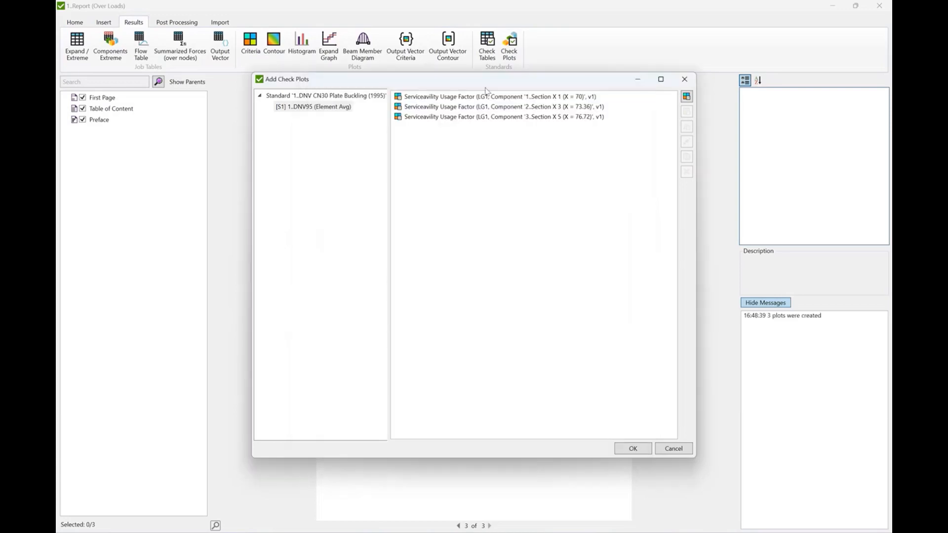
pyautogui.click(633, 449)
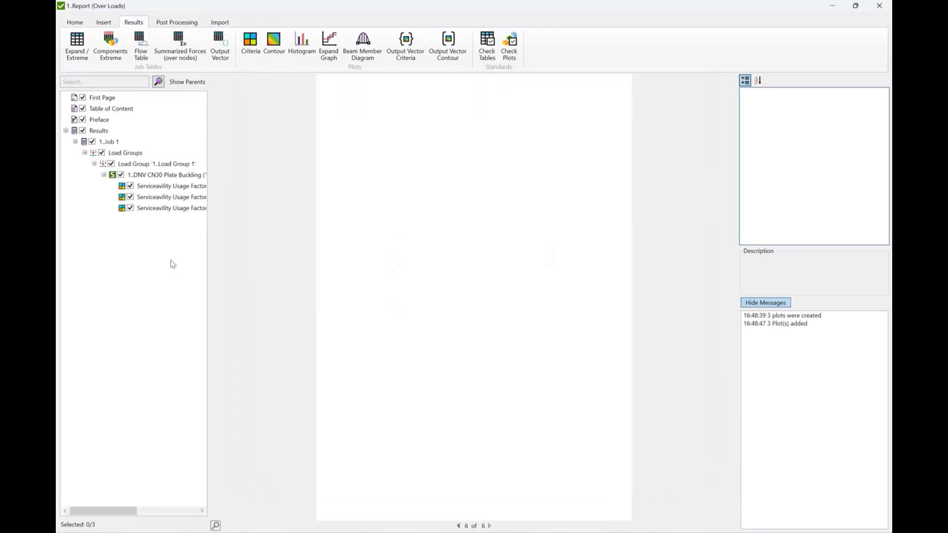
# Step: Generate all the plots under the 1..DNV CN30 Plate Buckling (1995) standard in the report
pyautogui.click(110, 143)
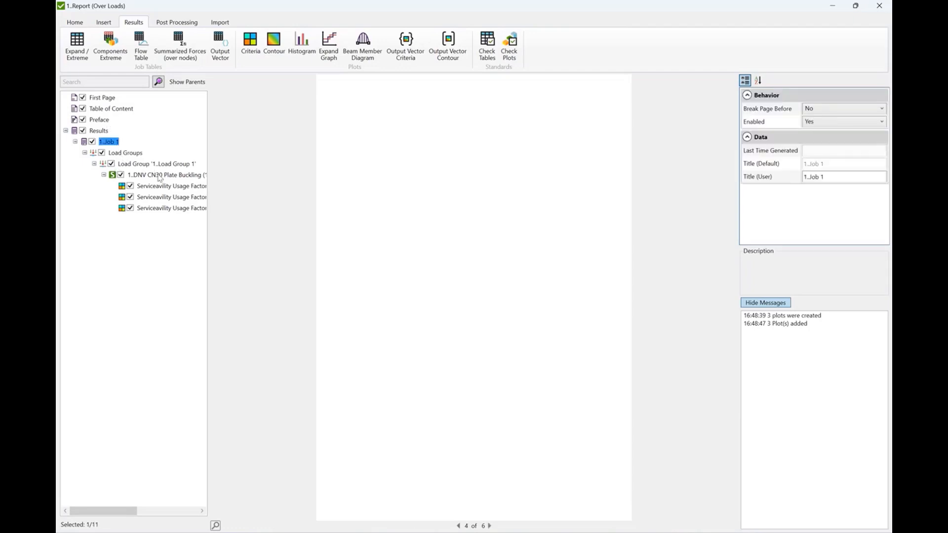
pyautogui.click(191, 177)
pyautogui.click(166, 186)
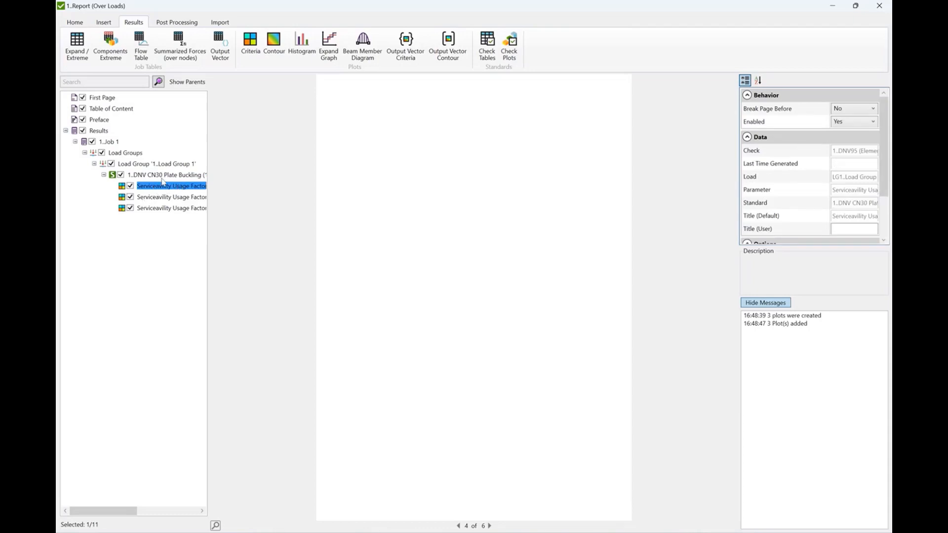
pyautogui.click(170, 178)
pyautogui.rightClick(179, 178)
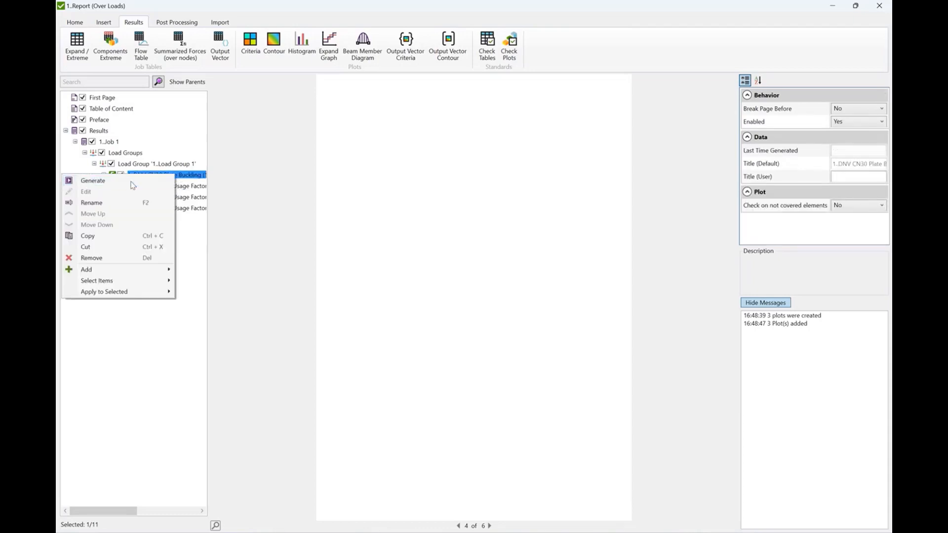
pyautogui.click(131, 182)
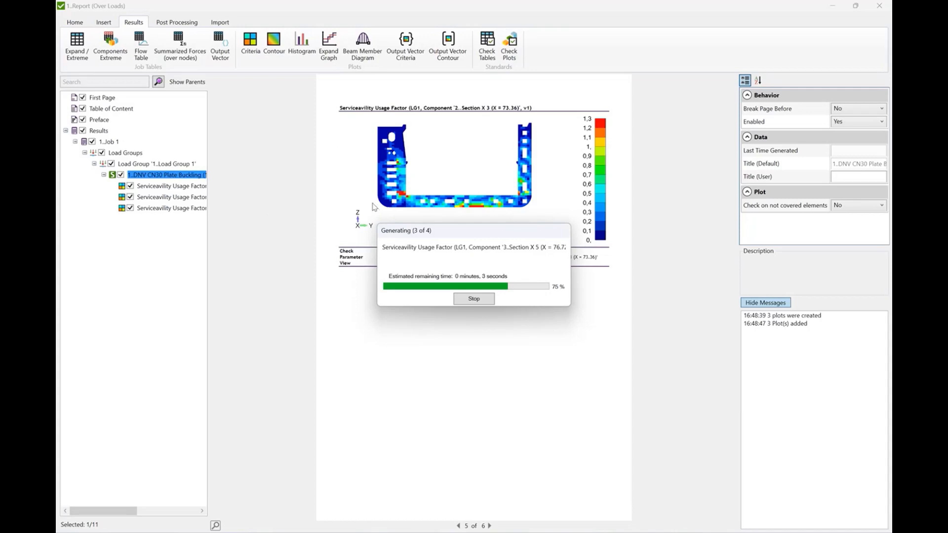
# Step: Widen the report tree to show full plot titles and examine the generated usage factor plot of each of the three sections
pyautogui.click(166, 187)
pyautogui.moveTo(207, 221); pyautogui.dragTo(355, 231)
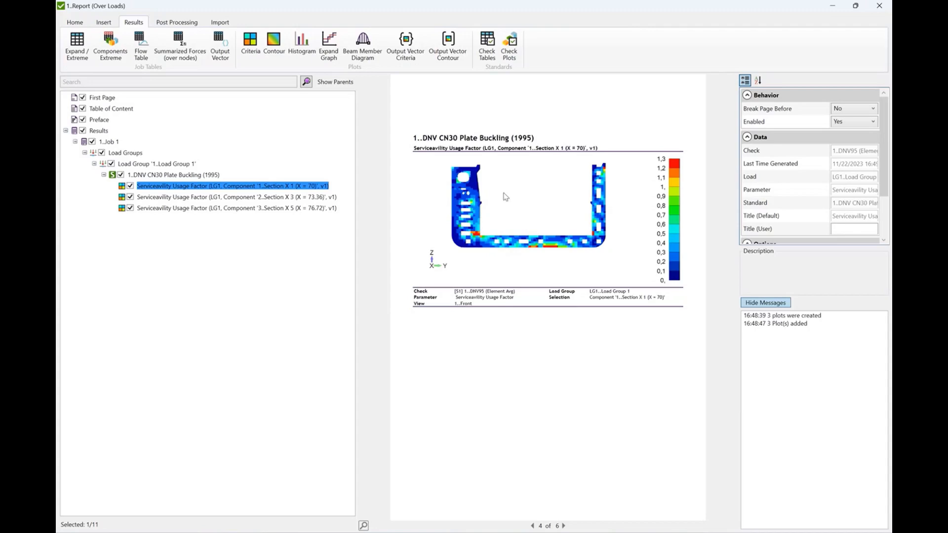
pyautogui.click(278, 197)
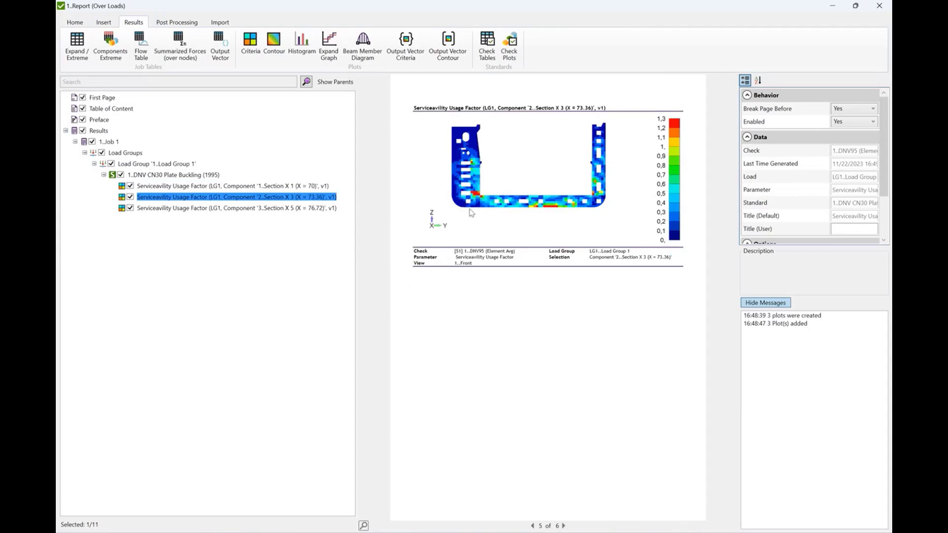
pyautogui.click(272, 210)
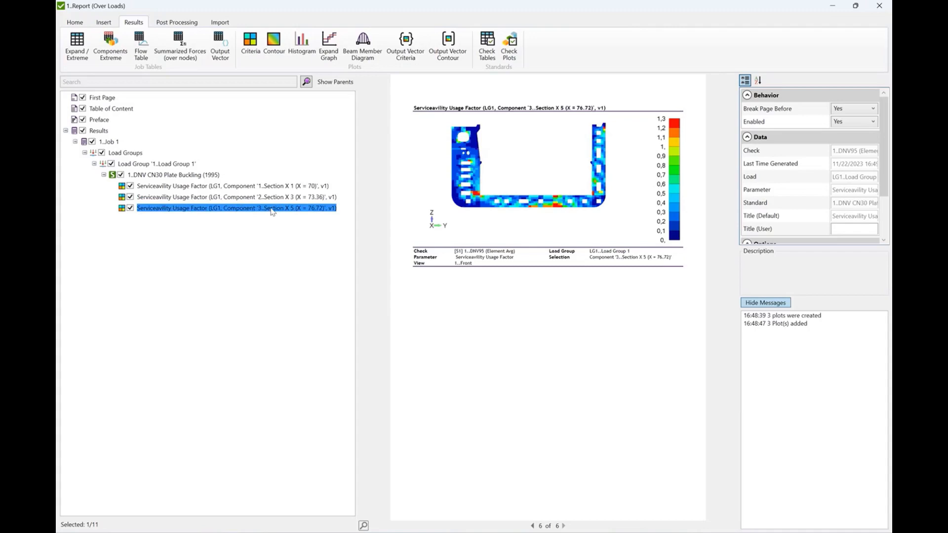
# Step: Export the 1..DNV CN30 Plate Buckling (1995) part of the report to Word
pyautogui.click(156, 175)
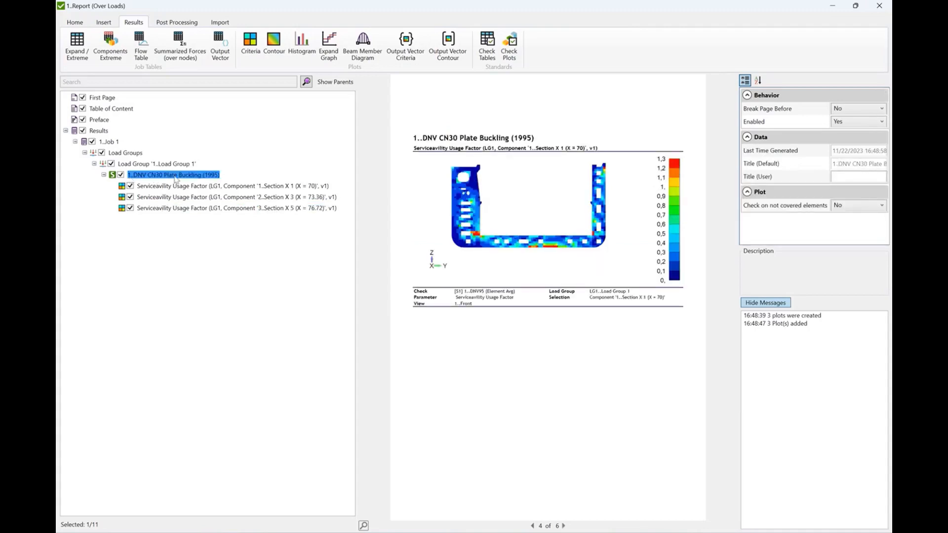
pyautogui.click(70, 22)
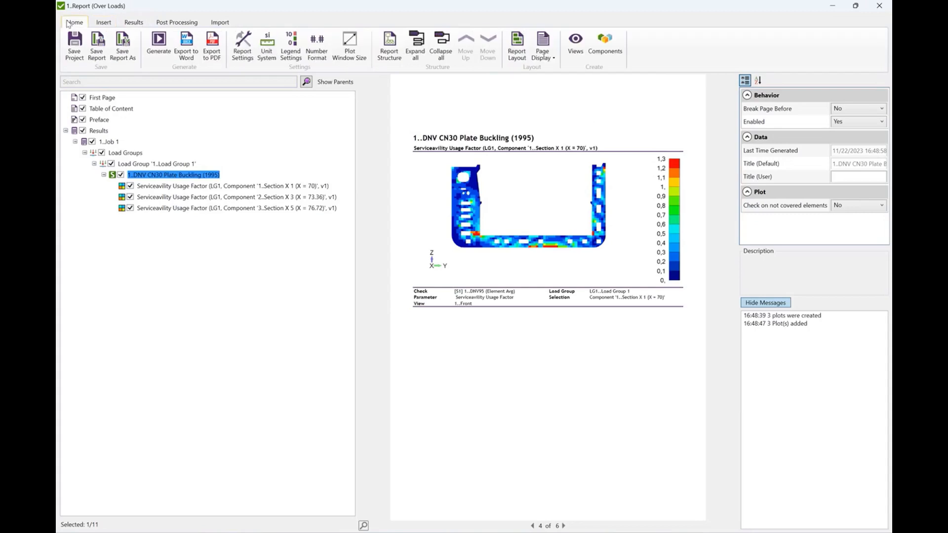
pyautogui.click(187, 44)
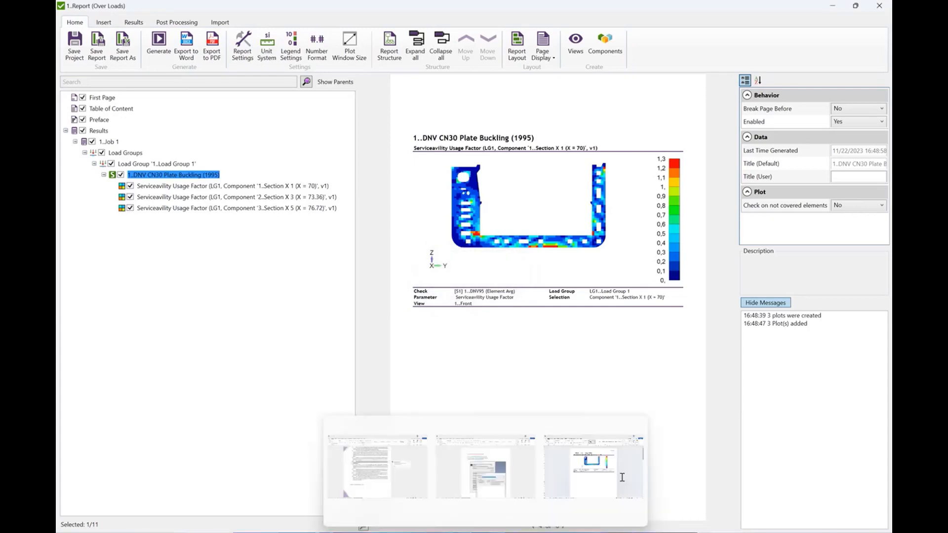
# Step: Switch to the exported report in Word and review the usage factor plots of the three sections page by page
pyautogui.click(568, 484)
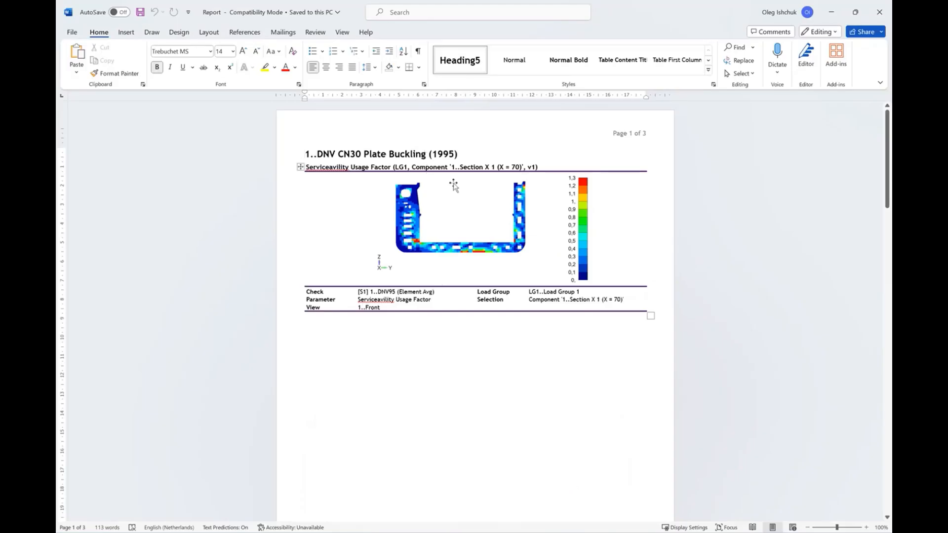
pyautogui.scroll(-1, 451, 197)
pyautogui.click(364, 323)
pyautogui.scroll(-17, 364, 323)
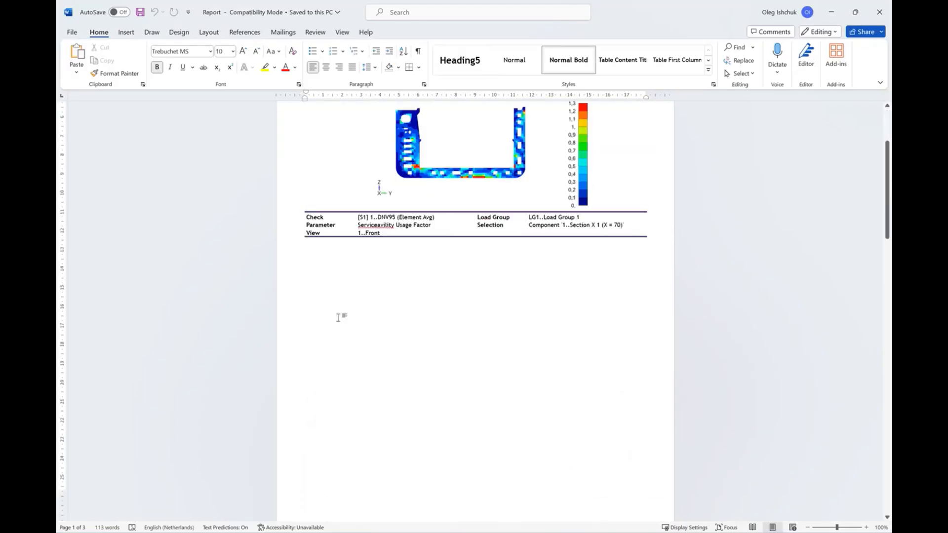
pyautogui.scroll(-16, 375, 324)
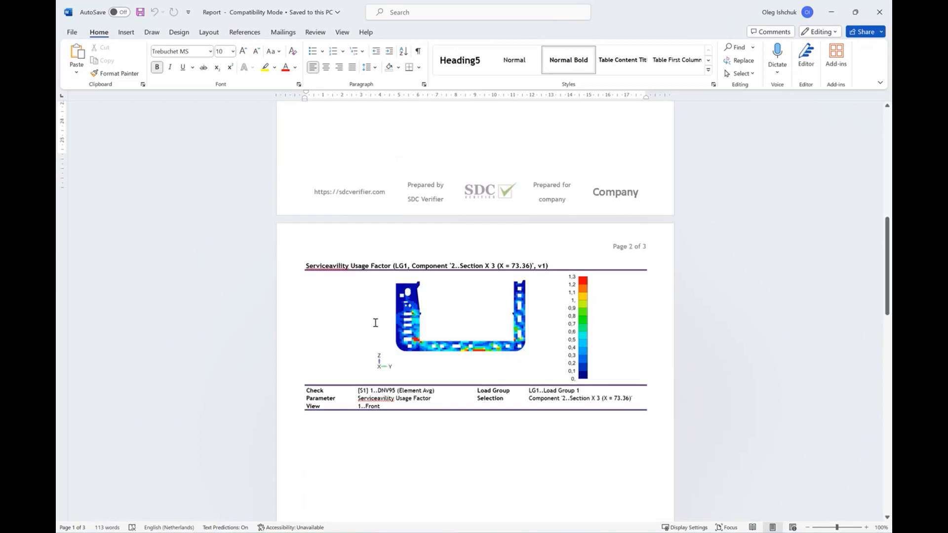
pyautogui.scroll(-7, 376, 323)
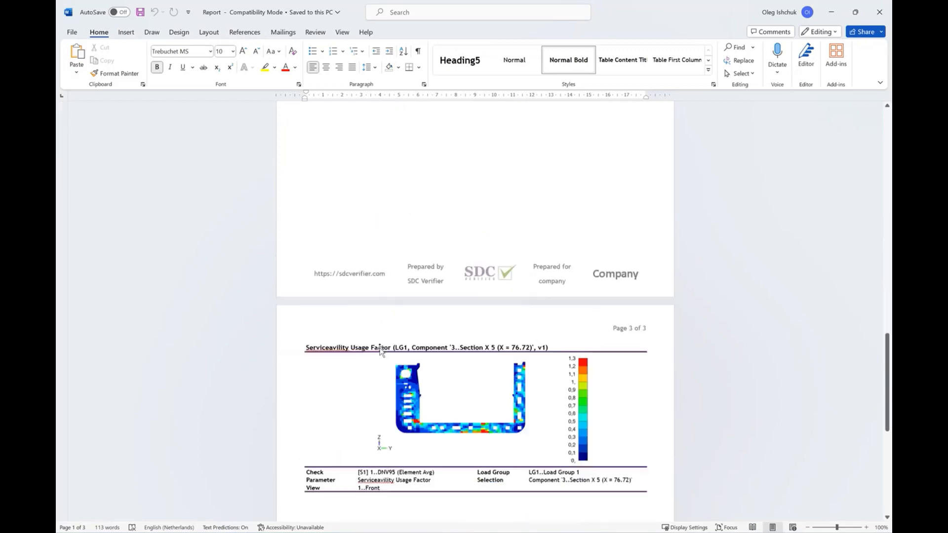